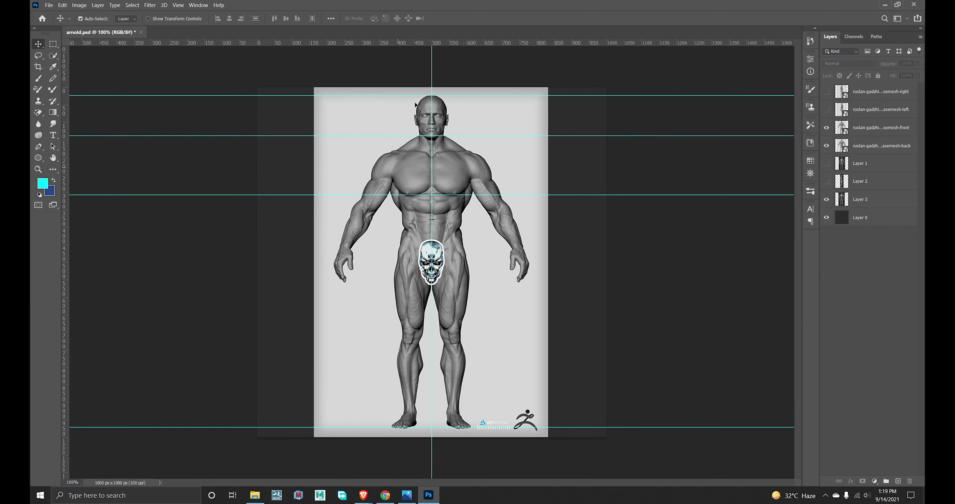
# - Export the front and back views as JPEG copies arnold-nf and arnold-nb
pyautogui.hotkey('ctrl', 'shift', 's')
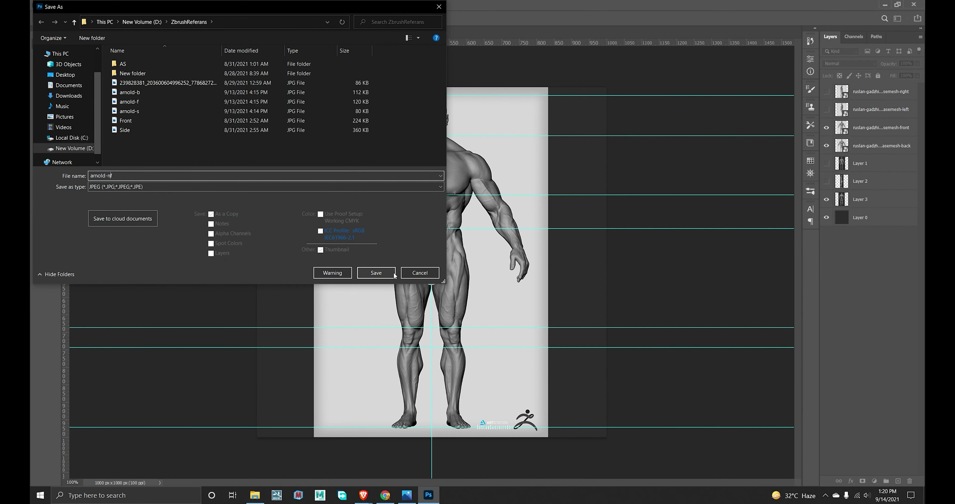
pyautogui.click(394, 274)
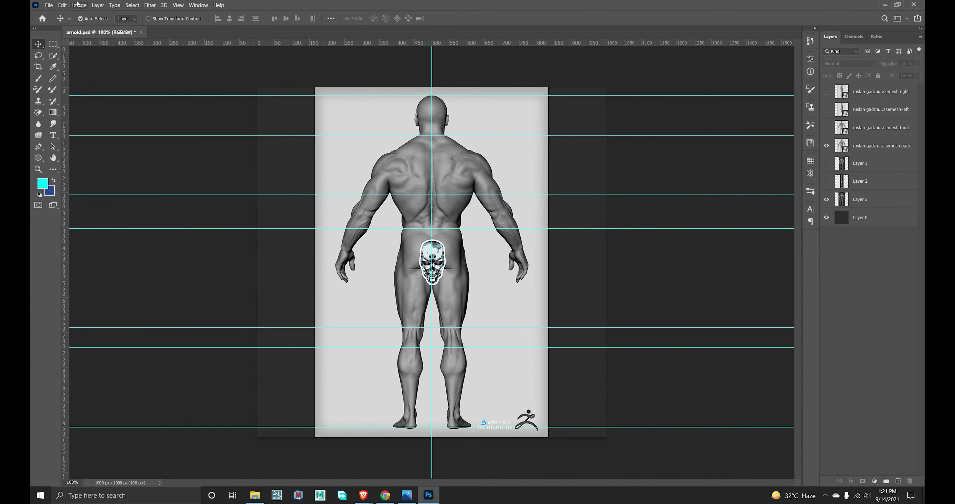
pyautogui.hotkey('ctrl', 'shift', 's')
pyautogui.press('Return')
# - Switch to the side view layers and start a save, then cancel it
pyautogui.click(827, 91)
pyautogui.click(827, 109)
pyautogui.click(49, 5)
pyautogui.click(93, 100)
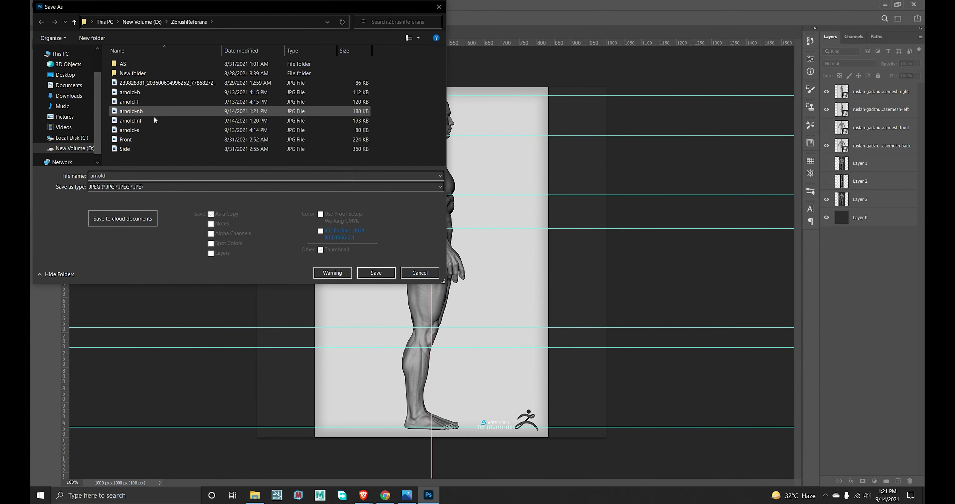
pyautogui.press('Escape')
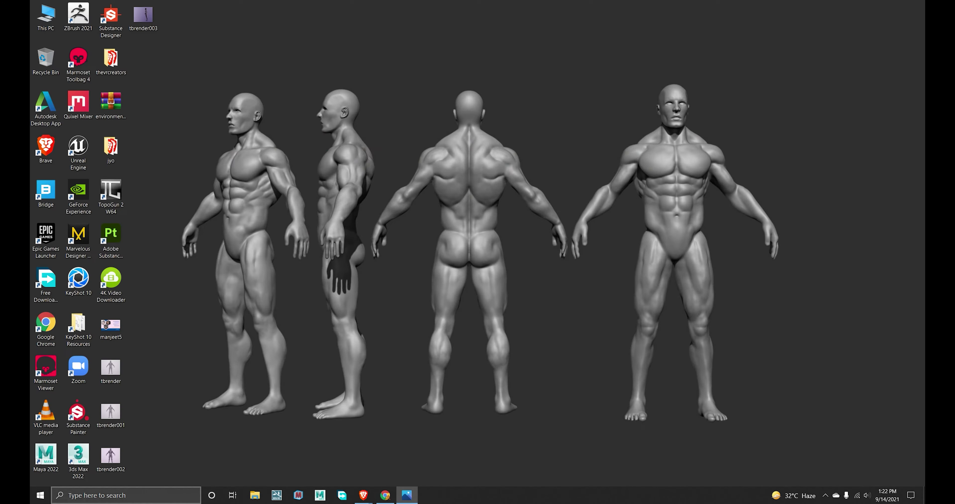
# - Save the open ZBrush sculpt project with Ctrl+S
pyautogui.hotkey('ctrl', 's')
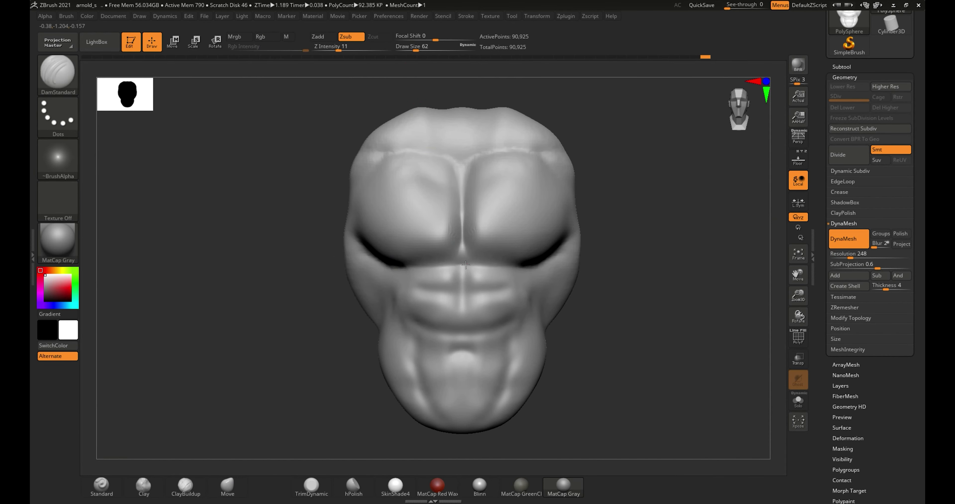
# - Scroll up in the ZBrush view while working on the back
pyautogui.scroll(3, 466, 265)
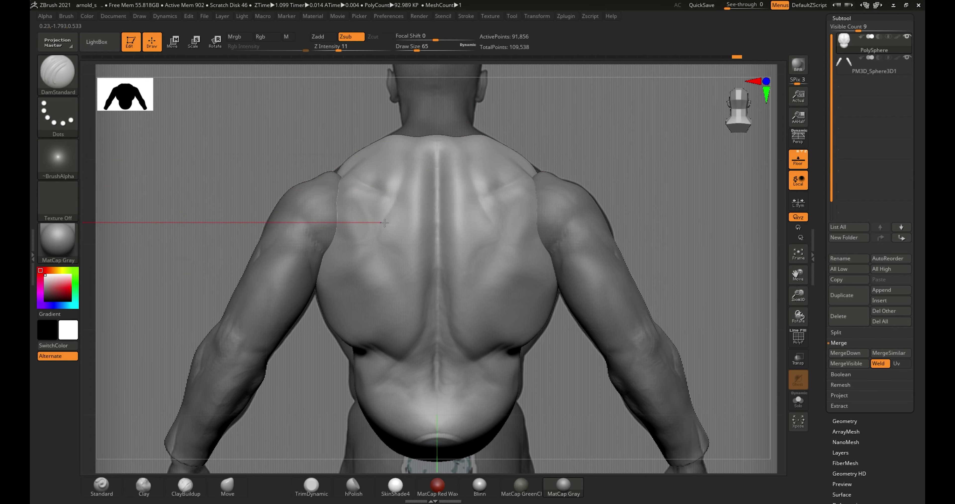
# - Set the Draw E Enhance Factor to 1 to outline the legs
pyautogui.moveTo(872, 406); pyautogui.dragTo(913, 407)
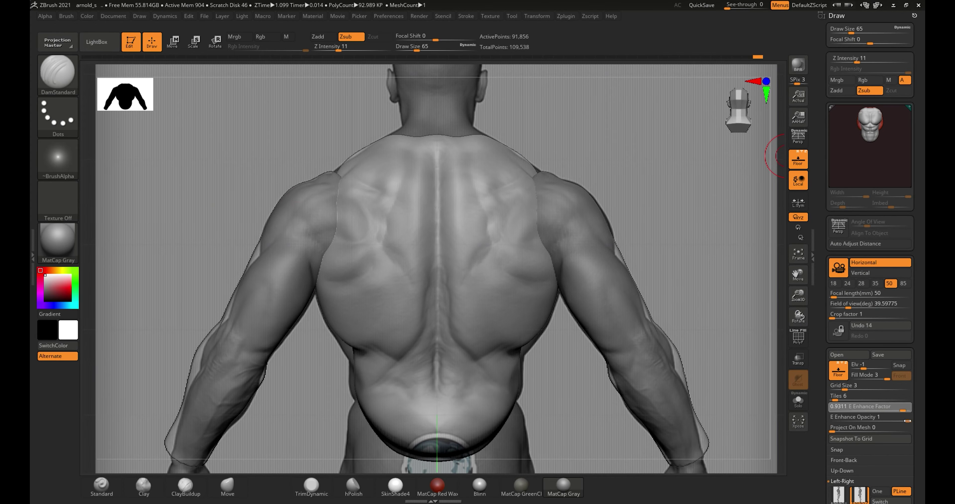
pyautogui.scroll(-10, 908, 421)
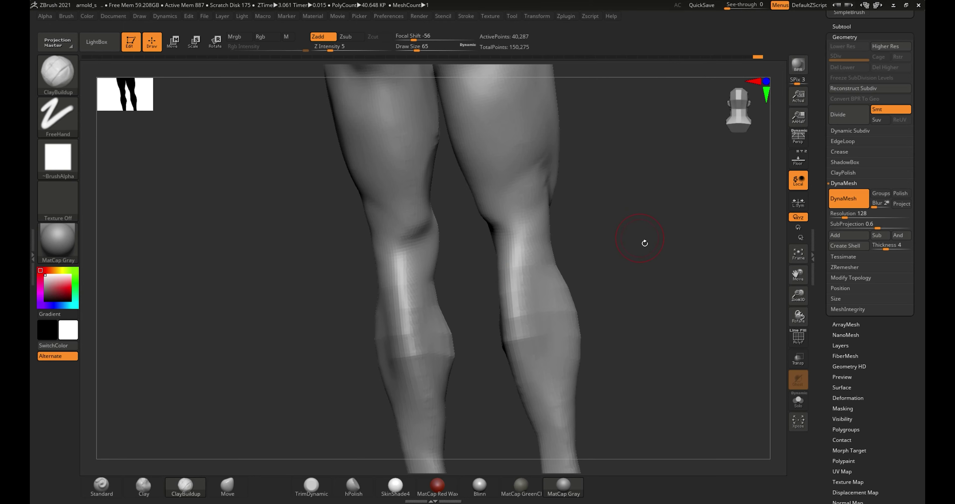
# - Rotate the legs to a straight-on view
pyautogui.moveTo(645, 243)
pyautogui.mouseDown()
pyautogui.moveTo(672, 170)
pyautogui.moveTo(307, 214)
pyautogui.mouseUp()
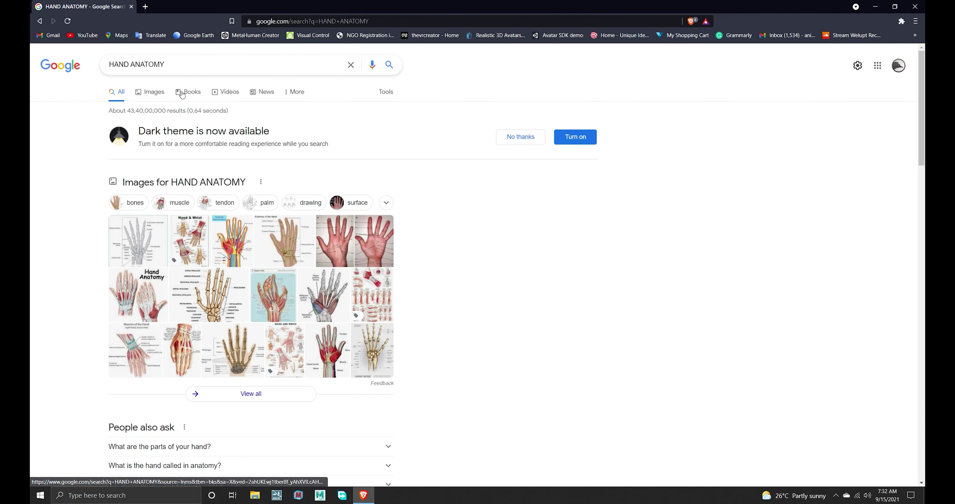
# - Browse the HAND ANATOMY image results and preview the 3D hand model image
pyautogui.scroll(-5, 605, 237)
pyautogui.scroll(-5, 605, 237)
pyautogui.scroll(-5, 605, 237)
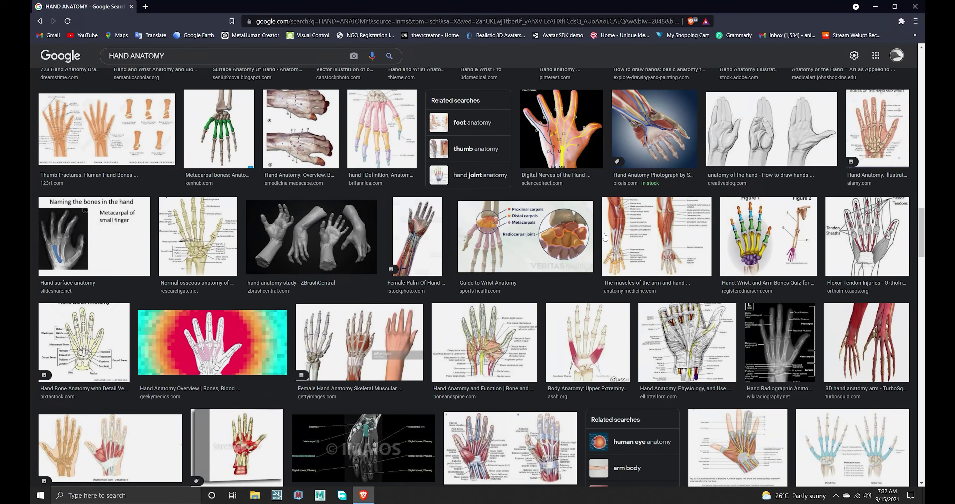
pyautogui.scroll(5, 605, 237)
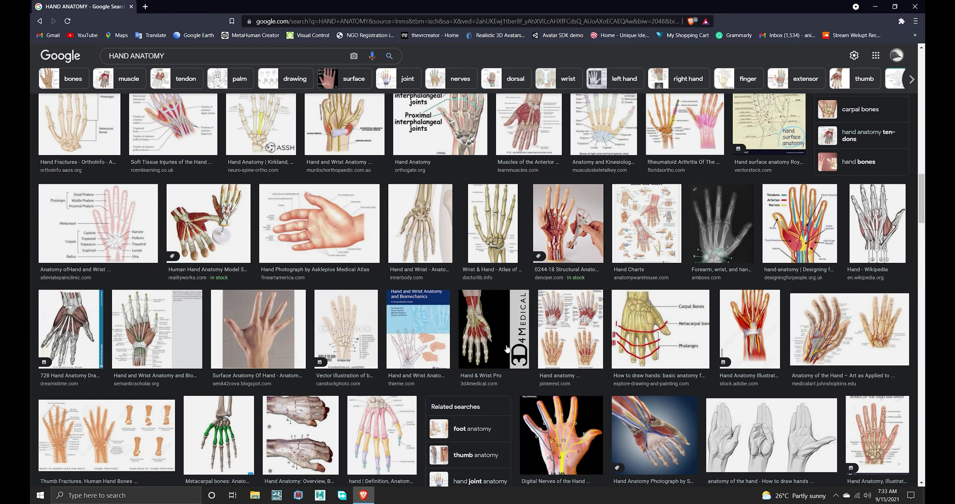
pyautogui.scroll(-5, 507, 348)
pyautogui.click(516, 330)
# - Search 'HAND ANATOMY FOR Zbrush artist' and preview the arm muscle study images
pyautogui.write('brush artist')
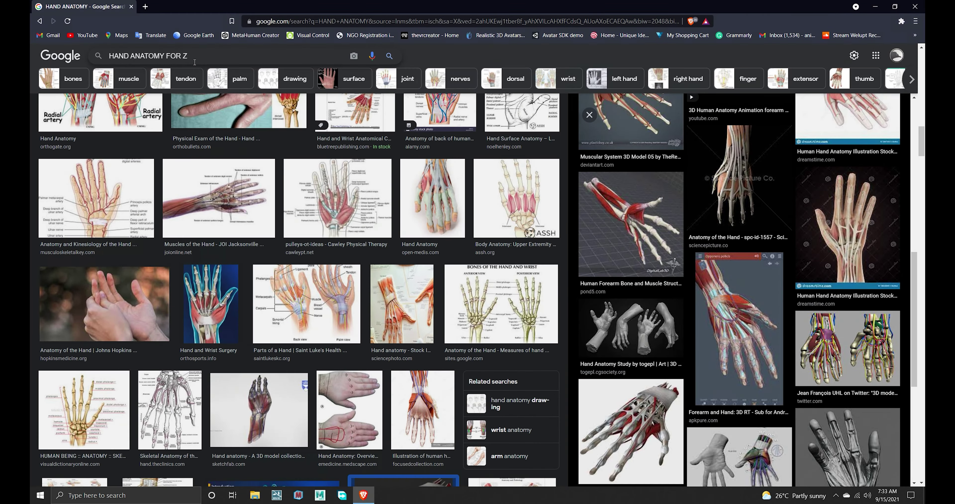
pyautogui.press('Return')
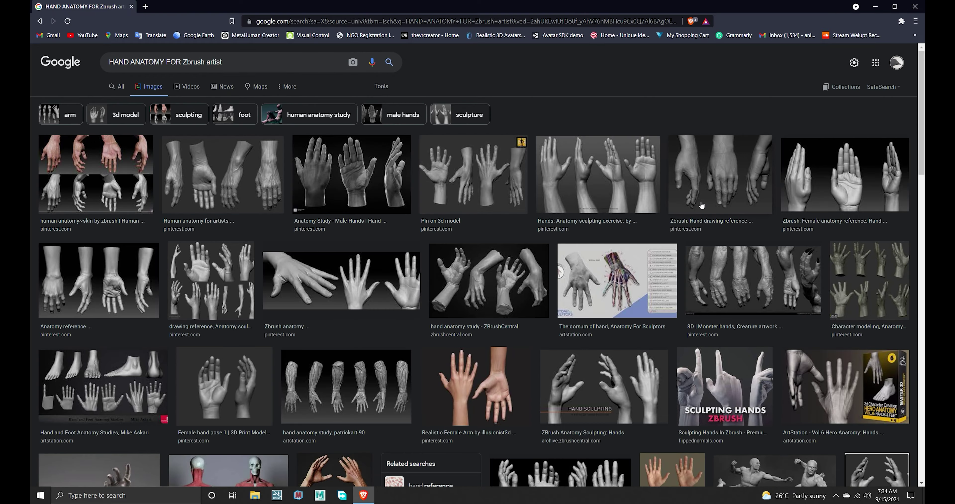
pyautogui.scroll(-5, 701, 205)
pyautogui.click(132, 418)
pyautogui.click(200, 320)
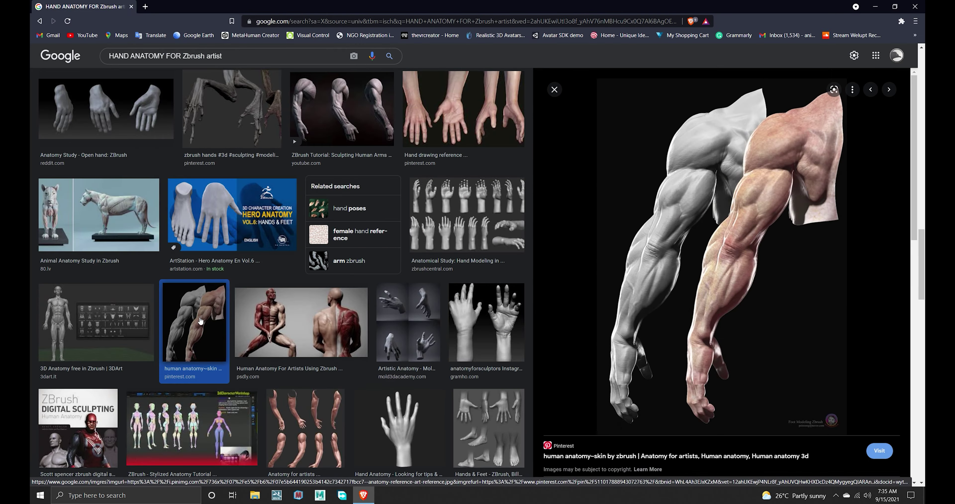
# - Preview the Sculpting Human Bodies in ZBrush image and a related anatomy reference
pyautogui.scroll(-5, 723, 259)
pyautogui.scroll(-5, 724, 260)
pyautogui.scroll(-5, 357, 306)
pyautogui.click(133, 166)
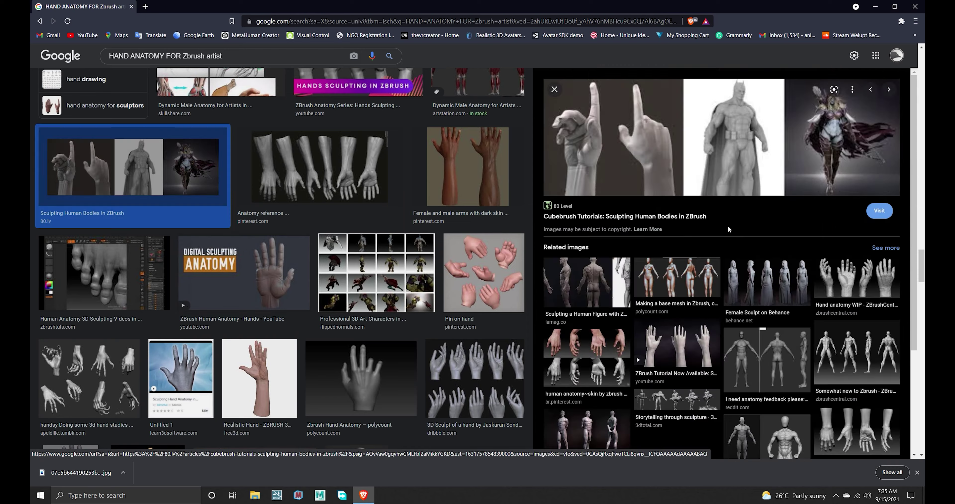
pyautogui.click(736, 341)
pyautogui.scroll(-5, 618, 358)
pyautogui.scroll(-5, 619, 358)
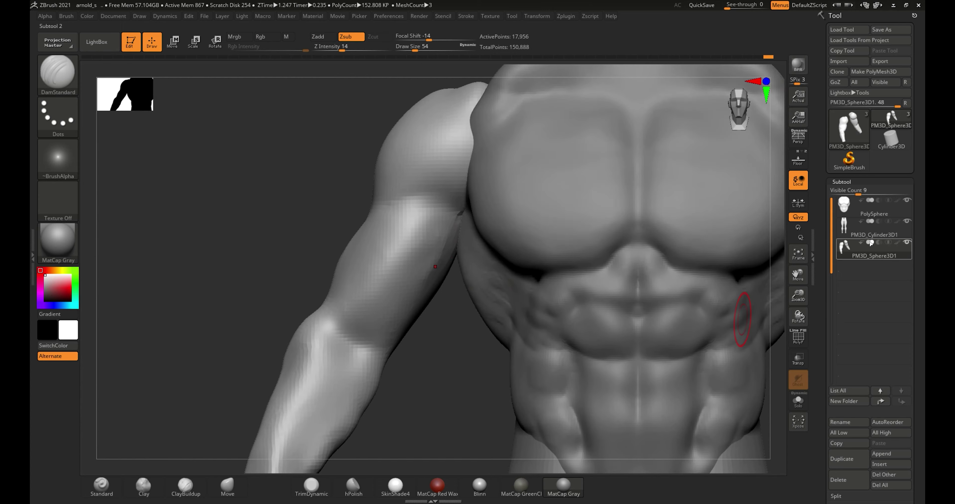
# - Select the arm subtool PM3D_Sphere3D1
pyautogui.click(870, 242)
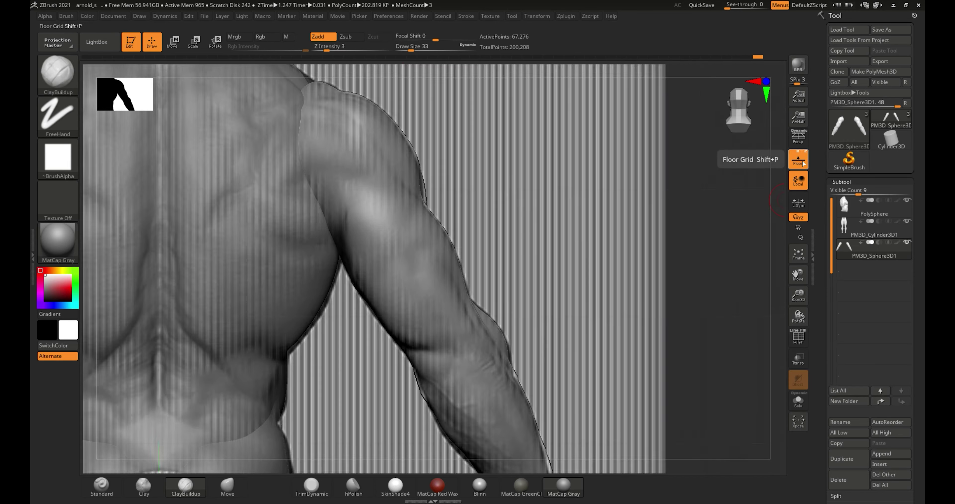
# - Hide the floor grid
pyautogui.click(798, 161)
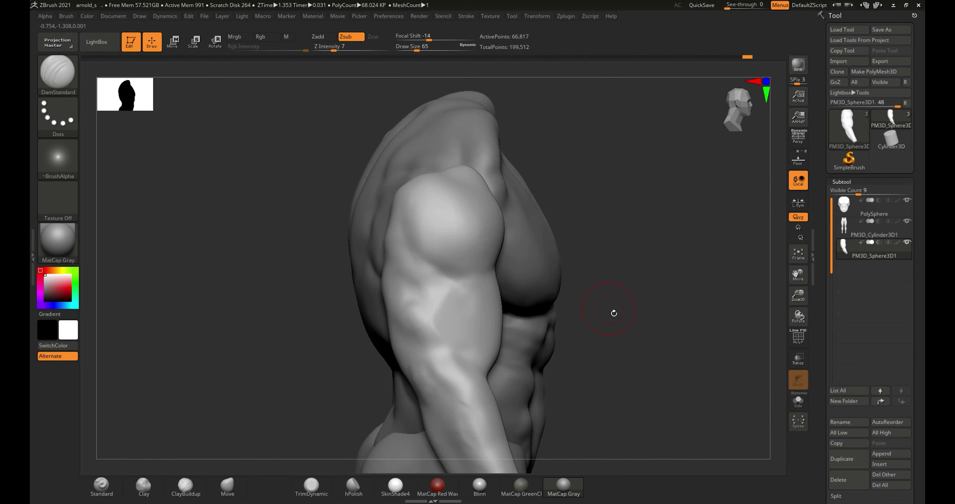
# - Smooth the sculpted thigh detail, turning and zooming in on the thighs
pyautogui.moveTo(614, 314); pyautogui.dragTo(492, 264)
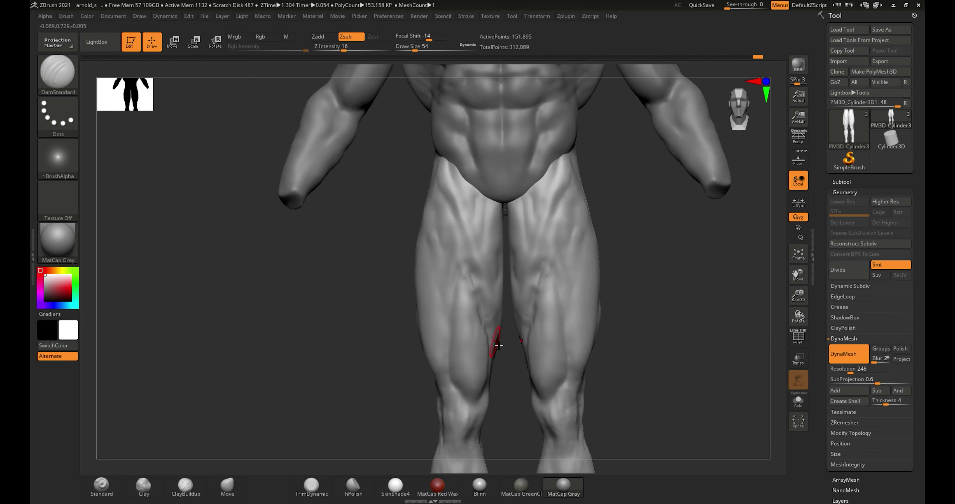
pyautogui.moveTo(679, 336); pyautogui.dragTo(493, 336)
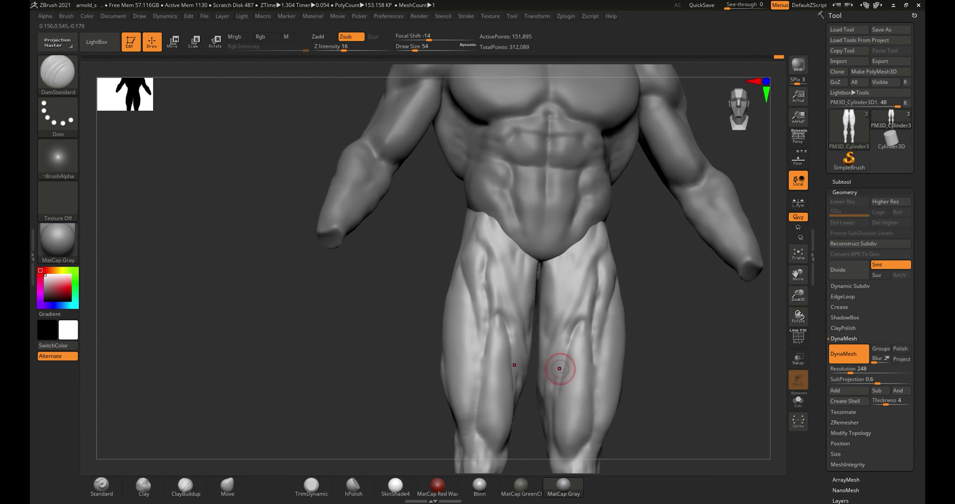
pyautogui.keyDown('shift'); pyautogui.moveTo(488, 361); pyautogui.dragTo(456, 296, button='right'); pyautogui.keyUp('shift')
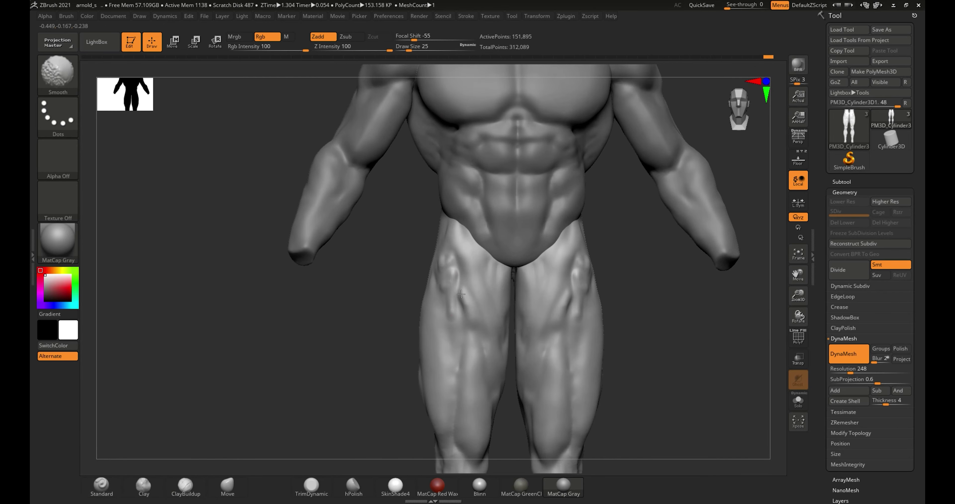
pyautogui.moveTo(457, 262); pyautogui.dragTo(660, 260, button='right')
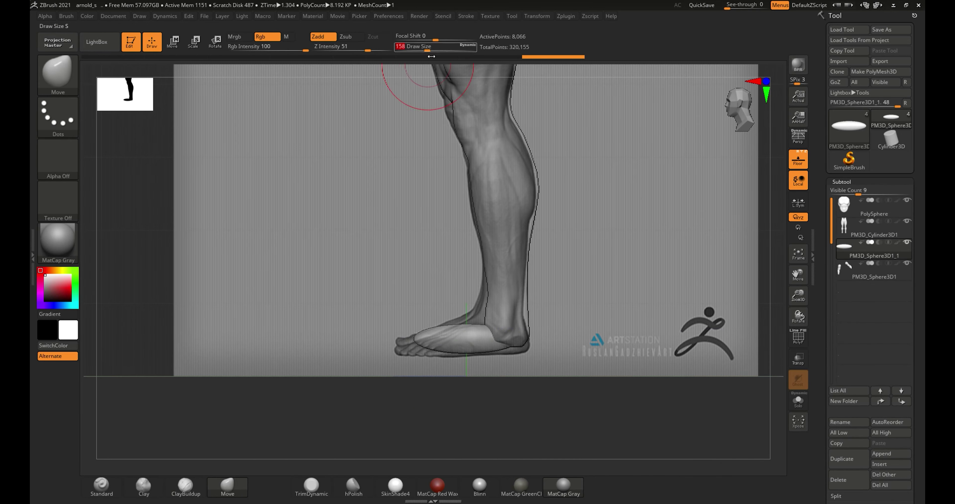
# - Set brush size 77, toggle perspective, and flatten the foot sphere into a sole
pyautogui.keyDown('alt'); pyautogui.click(490, 338); pyautogui.keyUp('alt')
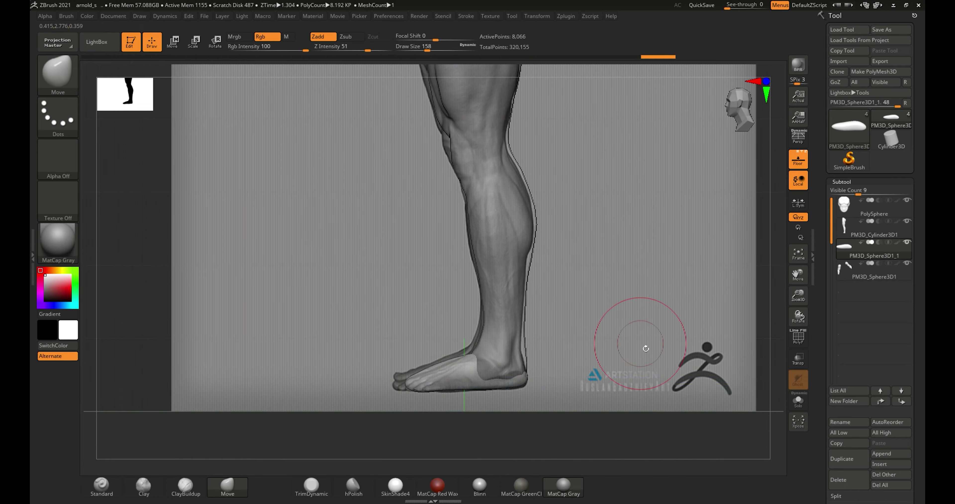
pyautogui.moveTo(428, 50); pyautogui.dragTo(422, 51)
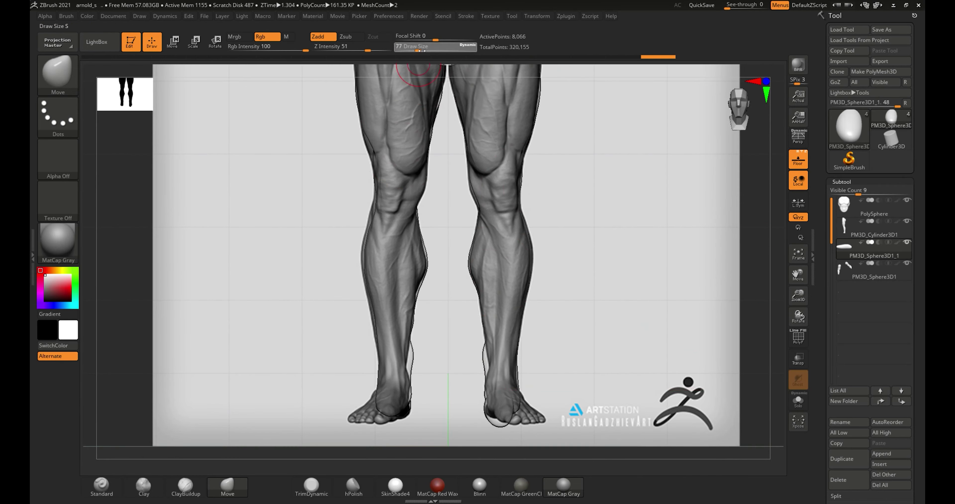
pyautogui.press('p')
pyautogui.hotkey('shift', 'p')
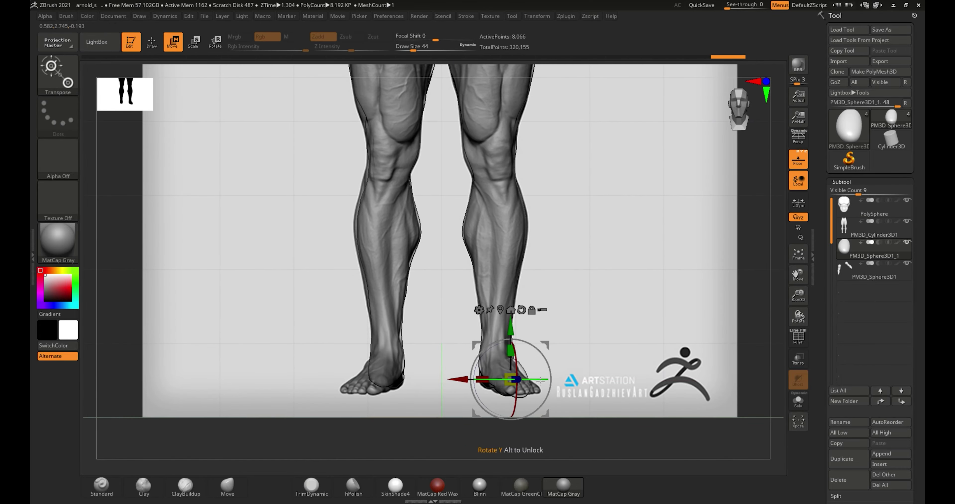
pyautogui.moveTo(541, 381); pyautogui.dragTo(538, 349)
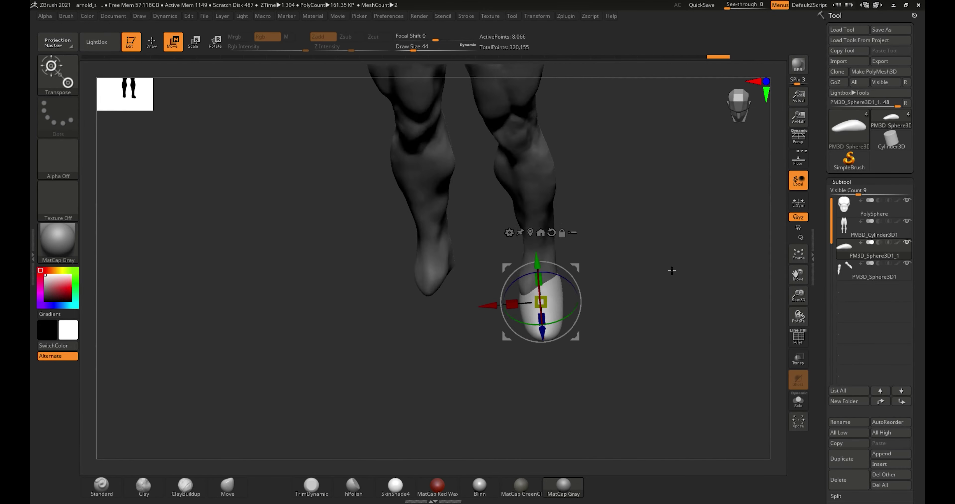
# - Mirror the foot onto the other leg, inspect both feet, and save the project
pyautogui.click(631, 298)
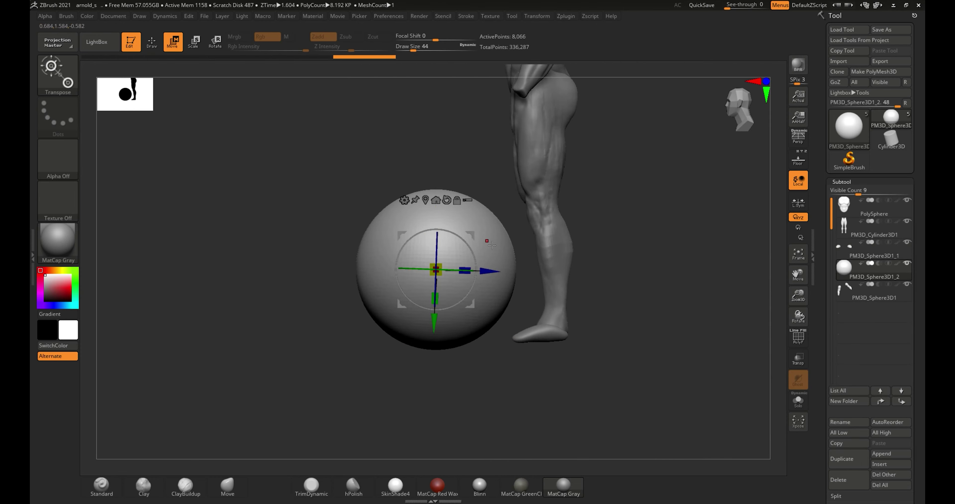
pyautogui.moveTo(603, 399); pyautogui.dragTo(517, 310)
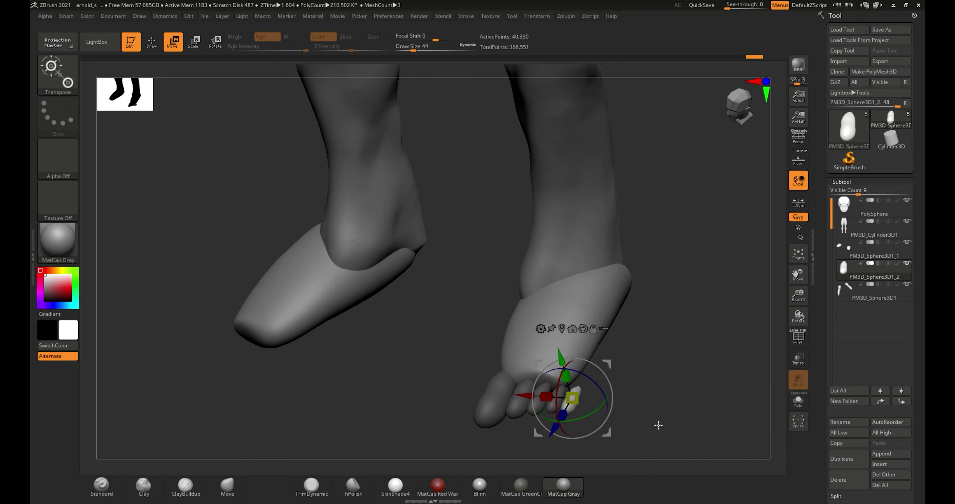
pyautogui.moveTo(654, 424); pyautogui.dragTo(663, 406)
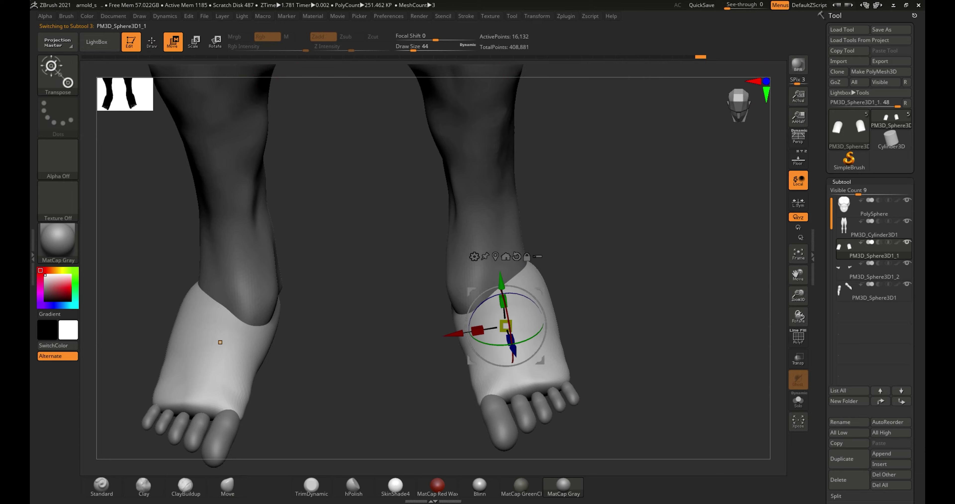
pyautogui.hotkey('ctrl', 's')
# - Confirm saving the project under the name arnold_s
pyautogui.click(852, 471)
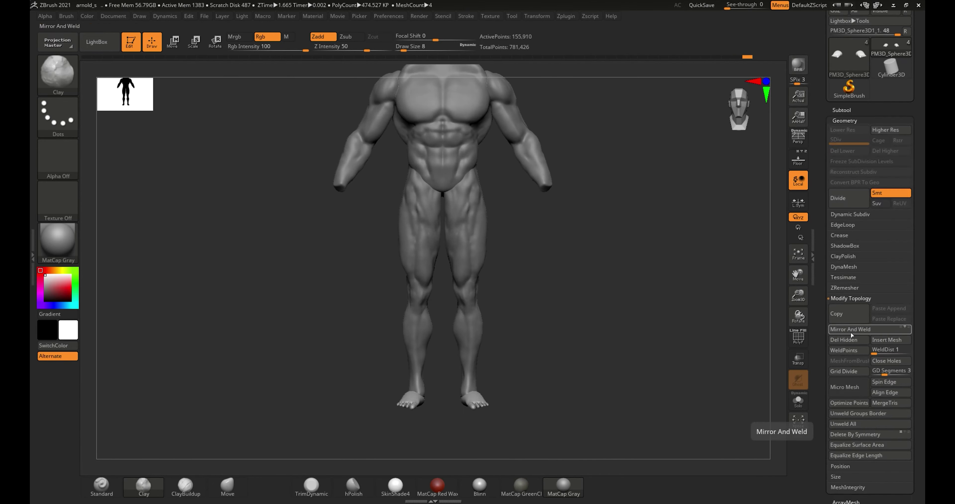
# - Switch to the PM3D_Sphere3D1 mesh to start blocking out the head
pyautogui.click(880, 440)
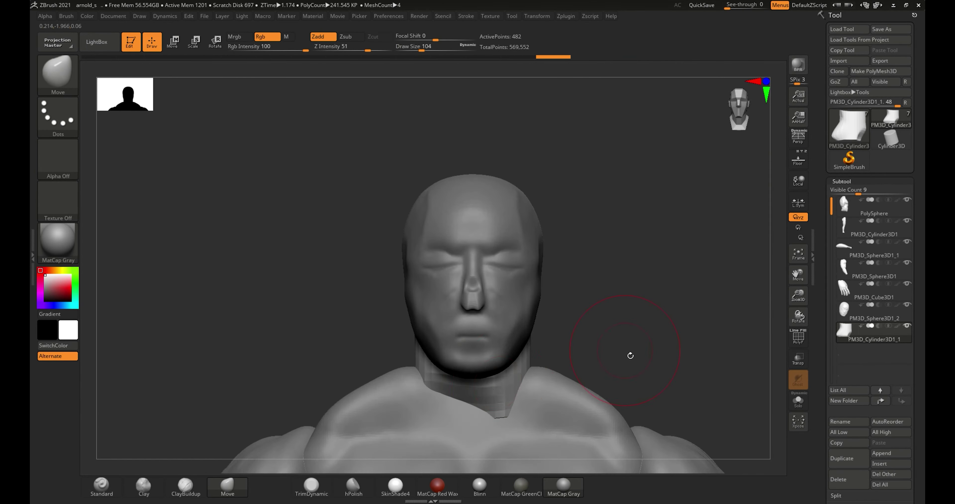
# - Collapse the subtool list and orbit around the head to a front view
pyautogui.click(839, 182)
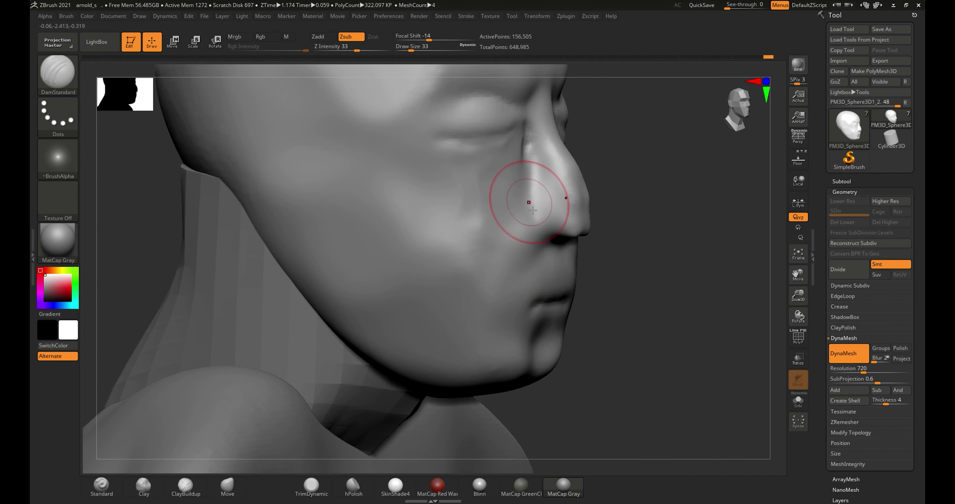
pyautogui.moveTo(518, 262); pyautogui.dragTo(462, 313, button='right')
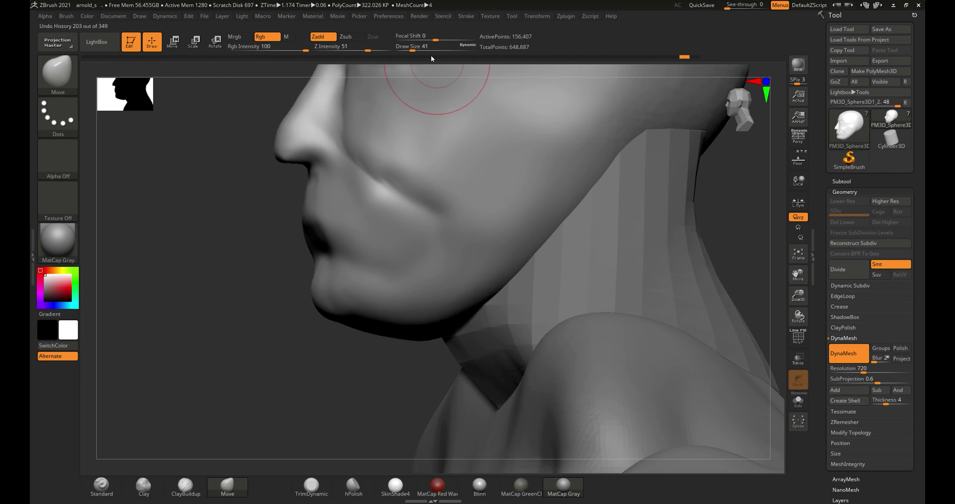
pyautogui.moveTo(674, 256); pyautogui.dragTo(608, 207, button='right')
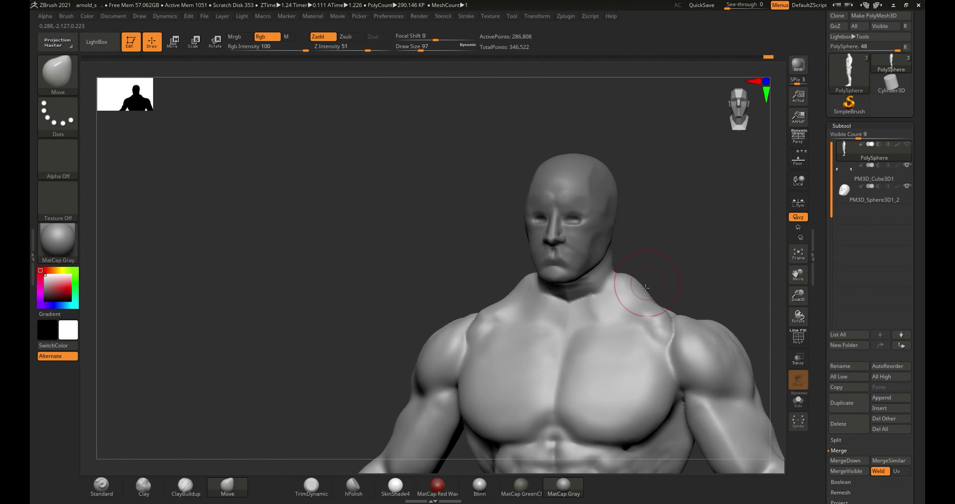
# - Orbit the figure through back, front and side views, restoring the floor grid
pyautogui.moveTo(629, 199)
pyautogui.mouseDown()
pyautogui.moveTo(482, 228)
pyautogui.moveTo(94, 466)
pyautogui.mouseUp()
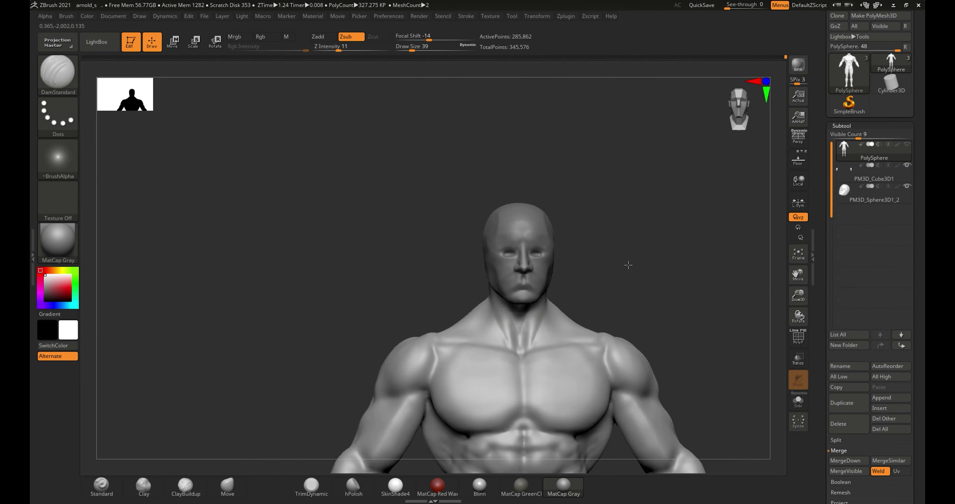
pyautogui.keyDown('shift'); pyautogui.moveTo(685, 247); pyautogui.dragTo(738, 207); pyautogui.keyUp('shift')
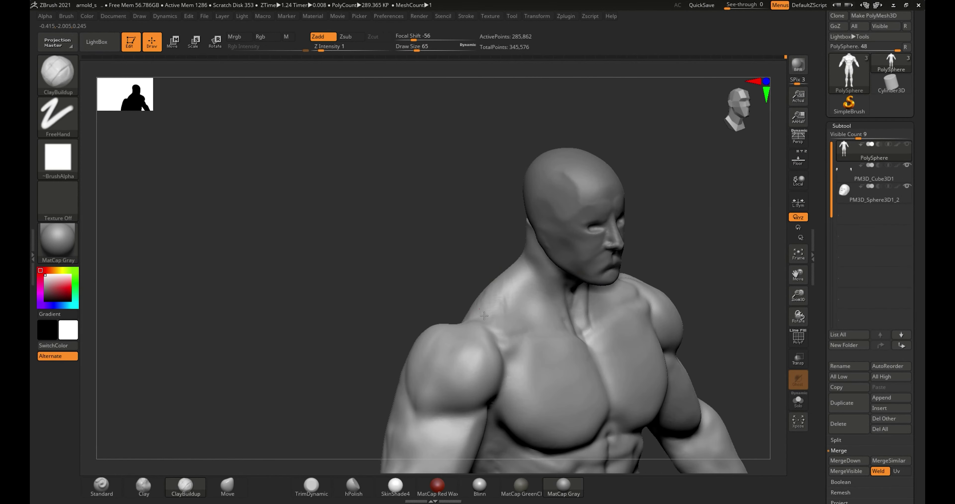
pyautogui.click(798, 159)
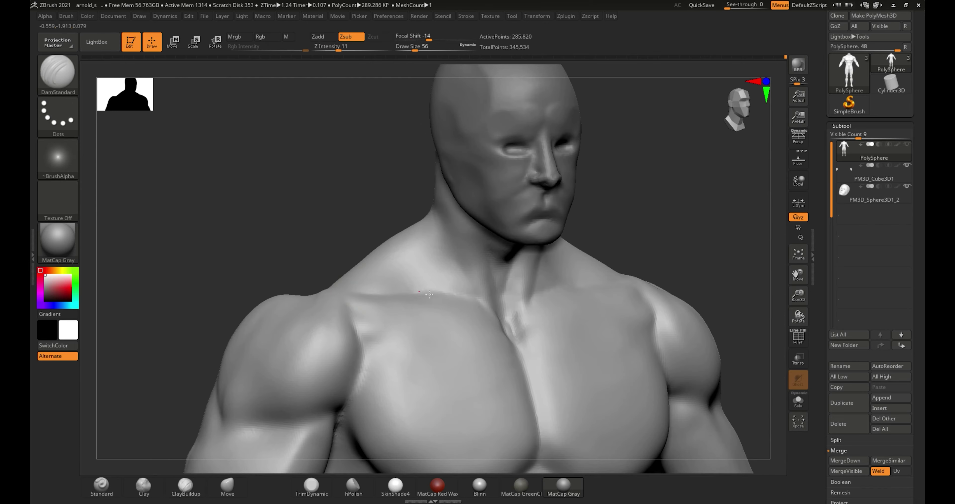
pyautogui.moveTo(593, 207); pyautogui.dragTo(623, 208)
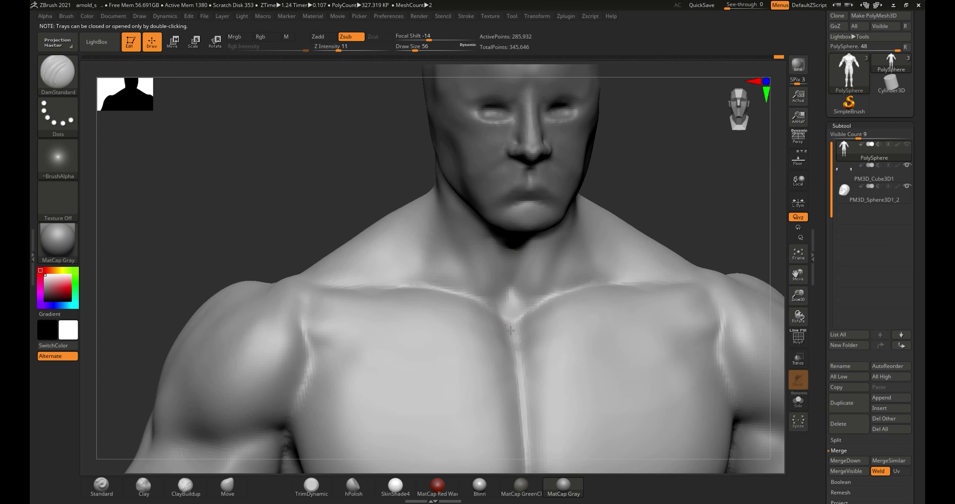
pyautogui.moveTo(675, 195); pyautogui.dragTo(552, 214)
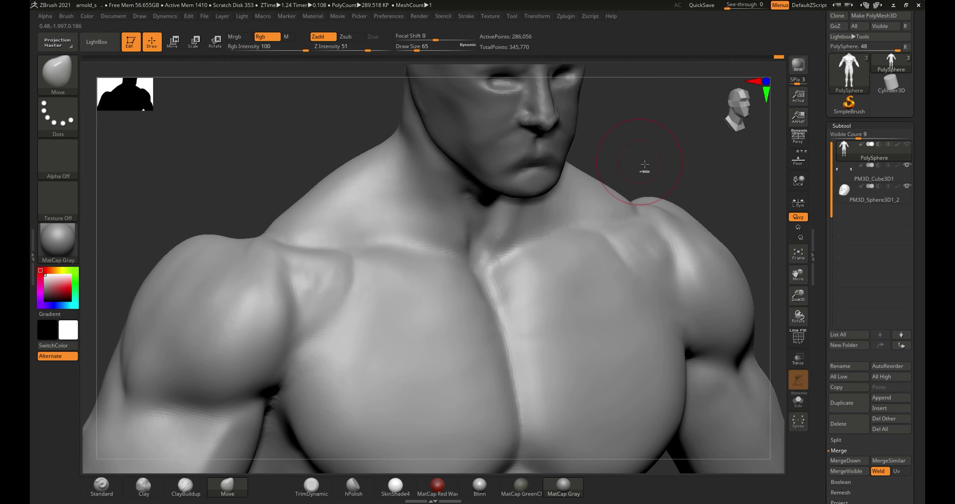
pyautogui.keyDown('shift'); pyautogui.moveTo(643, 170); pyautogui.dragTo(328, 293); pyautogui.keyUp('shift')
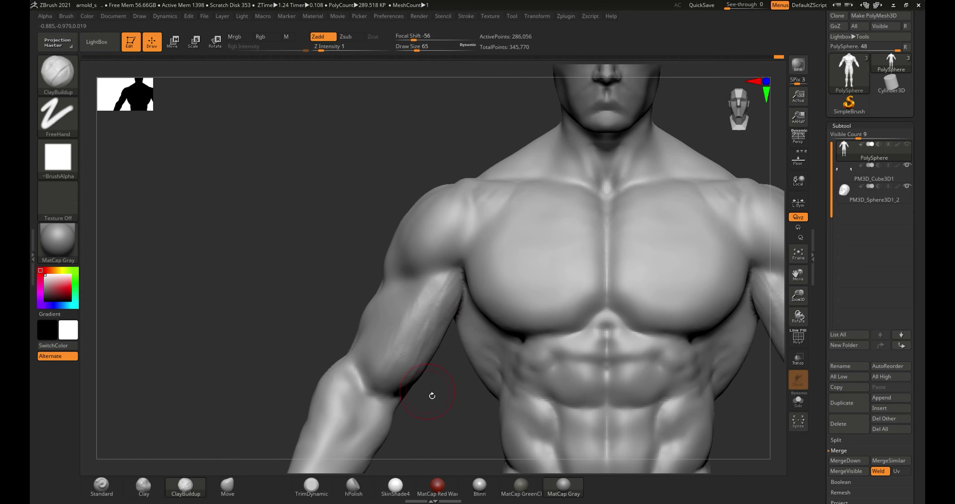
pyautogui.moveTo(432, 396); pyautogui.dragTo(475, 309)
pyautogui.moveTo(466, 397)
pyautogui.mouseDown()
pyautogui.moveTo(384, 426)
pyautogui.moveTo(409, 249)
pyautogui.moveTo(663, 210)
pyautogui.moveTo(362, 213)
pyautogui.moveTo(689, 144)
pyautogui.moveTo(341, 283)
pyautogui.mouseUp()
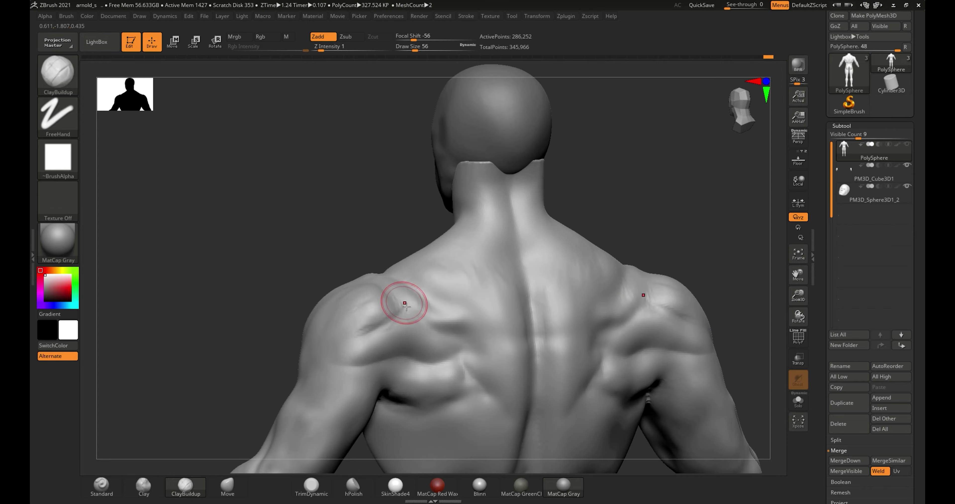
pyautogui.moveTo(450, 239)
pyautogui.mouseDown(button='right')
pyautogui.moveTo(438, 285)
pyautogui.moveTo(629, 145)
pyautogui.mouseUp(button='right')
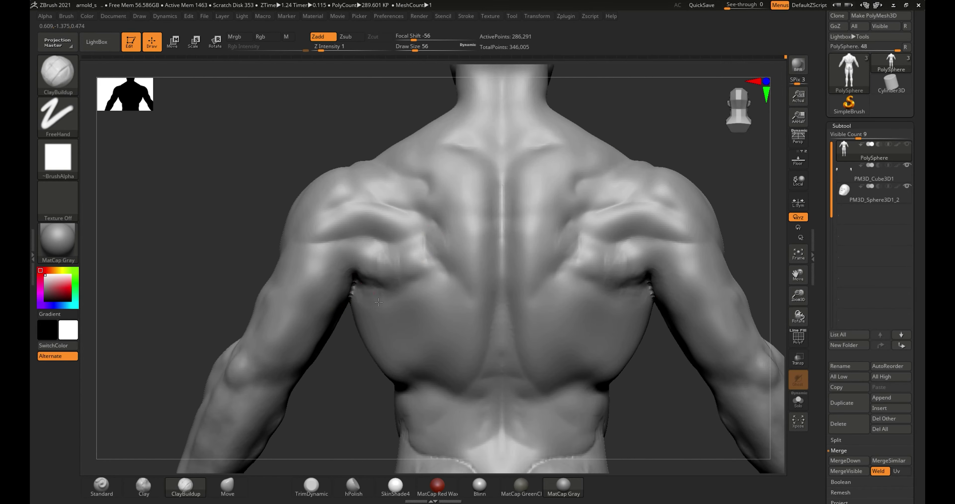
# - Pick the MaskPen brush, then DamStandard, and zoom in on the upper back
pyautogui.press('b')
pyautogui.press('m')
pyautogui.press('p')
pyautogui.moveTo(379, 288)
pyautogui.mouseDown(button='right')
pyautogui.moveTo(384, 314)
pyautogui.moveTo(467, 269)
pyautogui.mouseUp(button='right')
pyautogui.press('b')
pyautogui.press('d')
pyautogui.press('s')
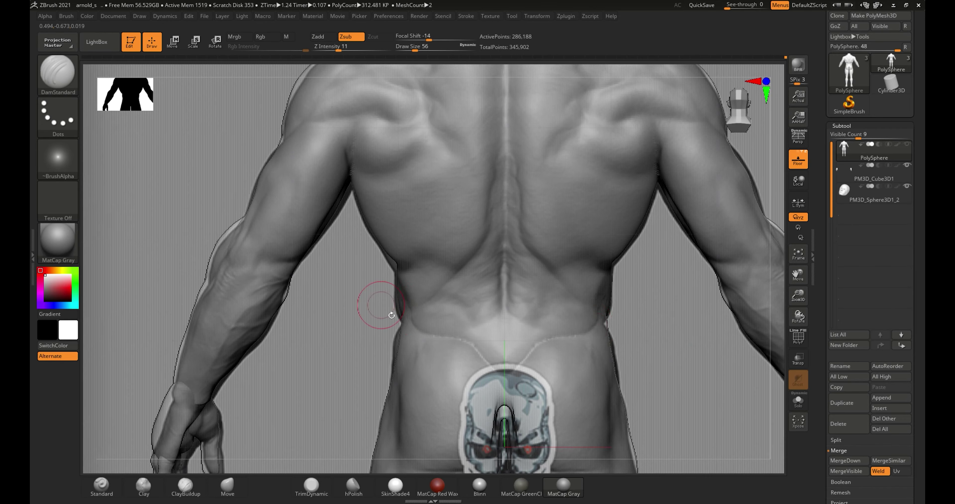
pyautogui.moveTo(418, 310)
pyautogui.mouseDown(button='right')
pyautogui.moveTo(628, 367)
pyautogui.moveTo(459, 264)
pyautogui.mouseUp(button='right')
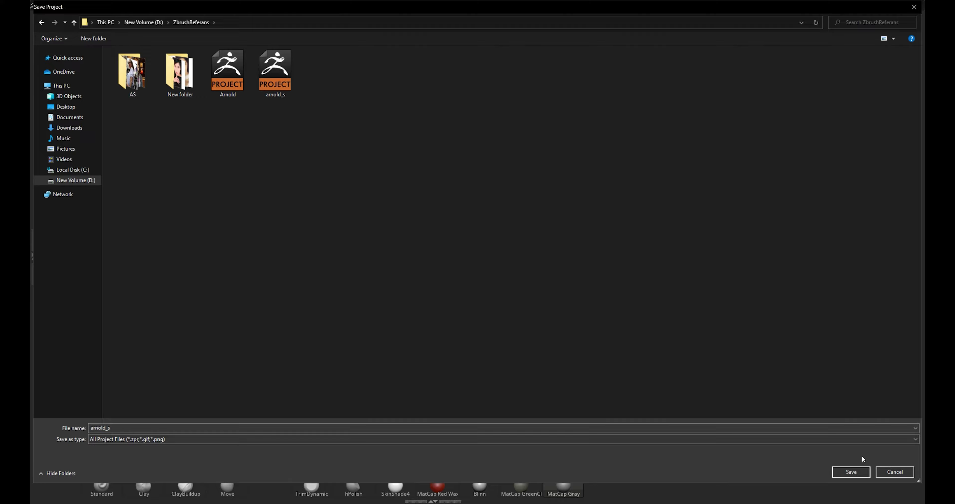
# - Save the project, then orbit over the buttocks and left arm back to the front
pyautogui.click(852, 472)
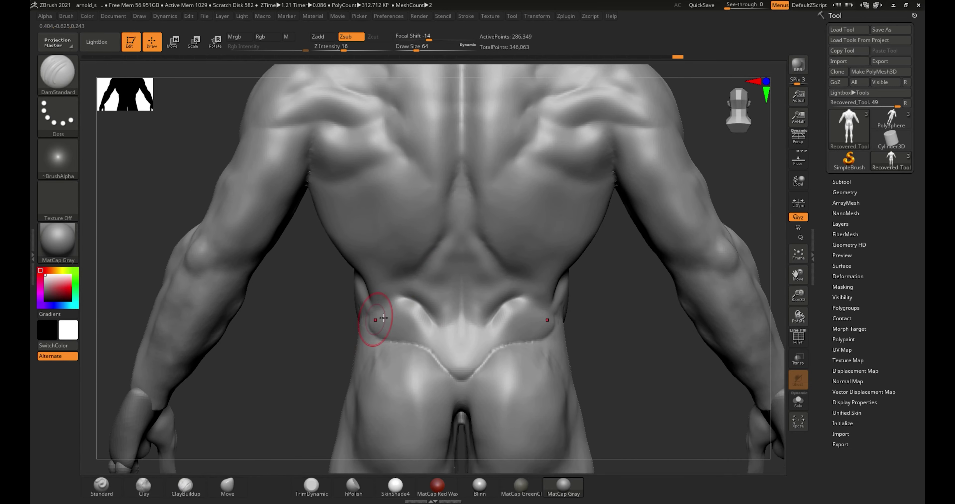
pyautogui.moveTo(383, 318); pyautogui.dragTo(489, 301, button='right')
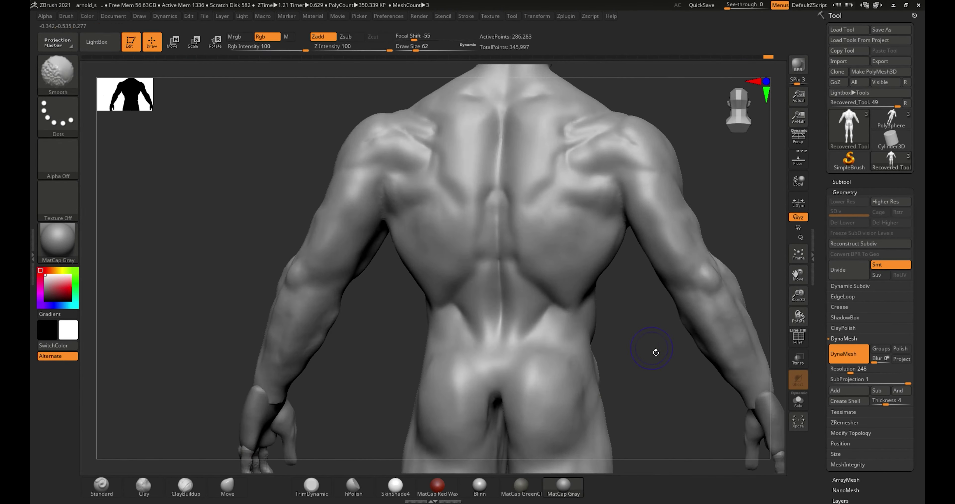
pyautogui.moveTo(466, 352)
pyautogui.mouseDown(button='right')
pyautogui.moveTo(653, 355)
pyautogui.moveTo(385, 285)
pyautogui.mouseUp(button='right')
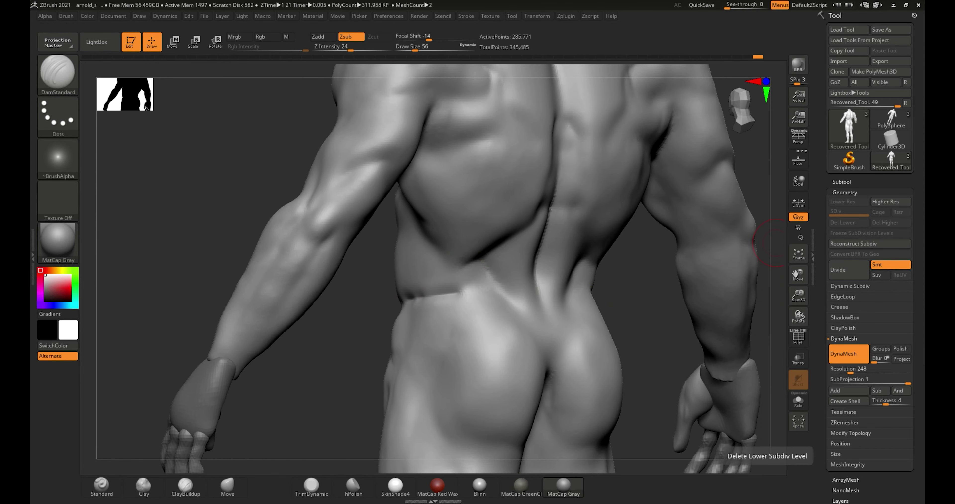
pyautogui.moveTo(770, 243); pyautogui.dragTo(559, 313)
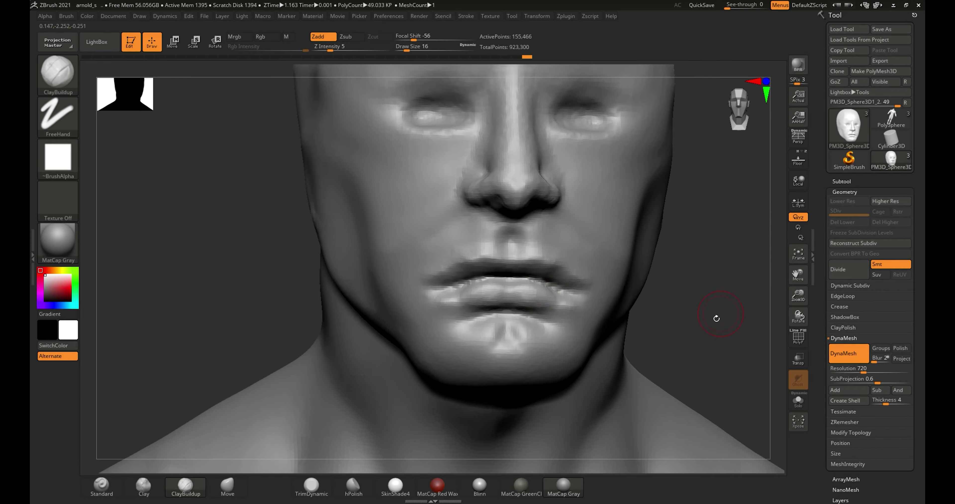
# - Turn the face to a front angle and carve a crease at the right eye's inner corner
pyautogui.moveTo(716, 317); pyautogui.dragTo(668, 323)
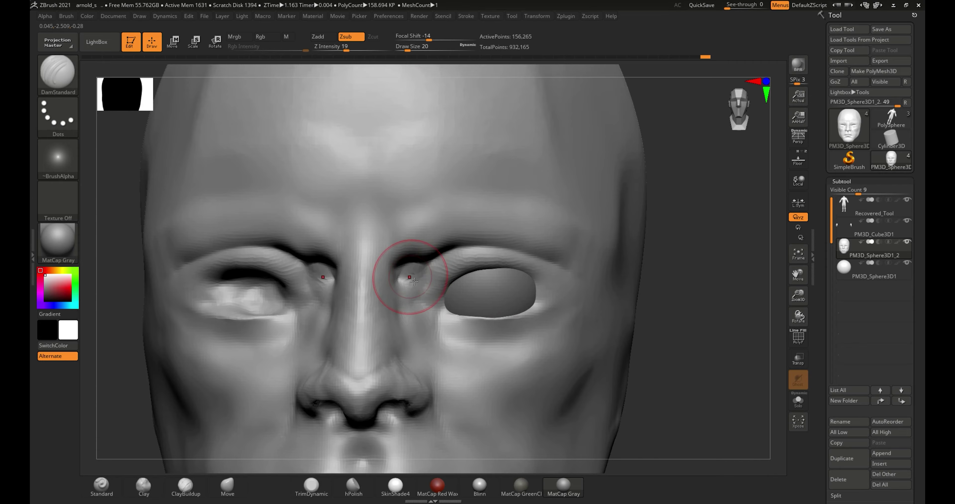
pyautogui.moveTo(663, 278)
pyautogui.mouseDown()
pyautogui.moveTo(693, 269)
pyautogui.moveTo(672, 269)
pyautogui.mouseUp()
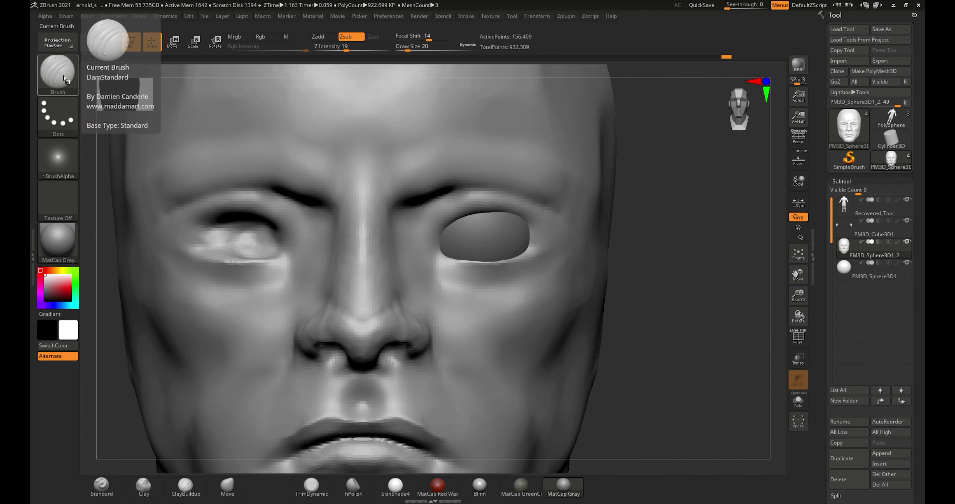
pyautogui.moveTo(404, 238); pyautogui.dragTo(437, 242)
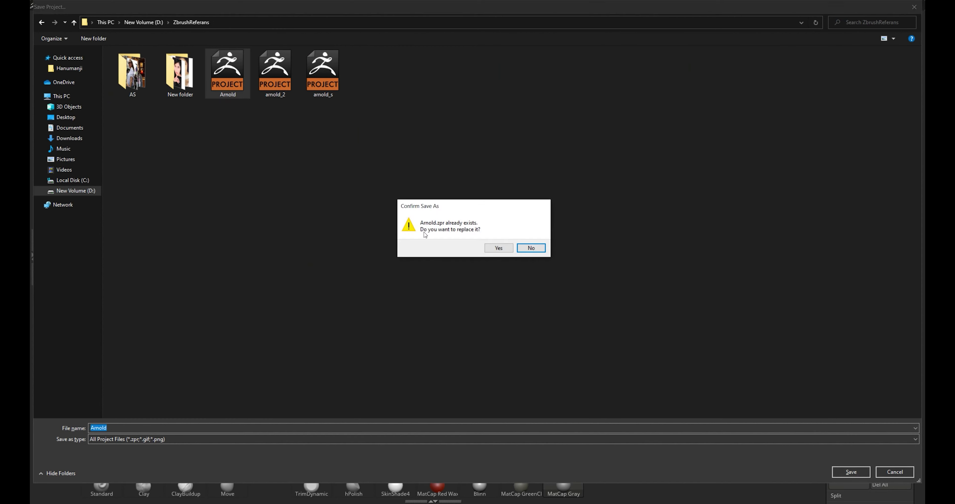
# - Confirm replacing the existing Arnold.zpr project file
pyautogui.click(499, 247)
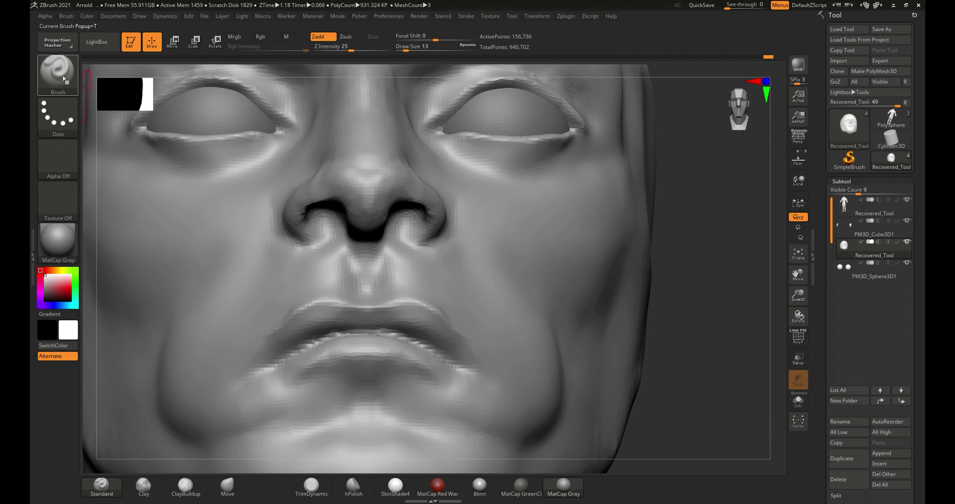
# - Choose the Standard brush and turn the head to face front
pyautogui.click(63, 79)
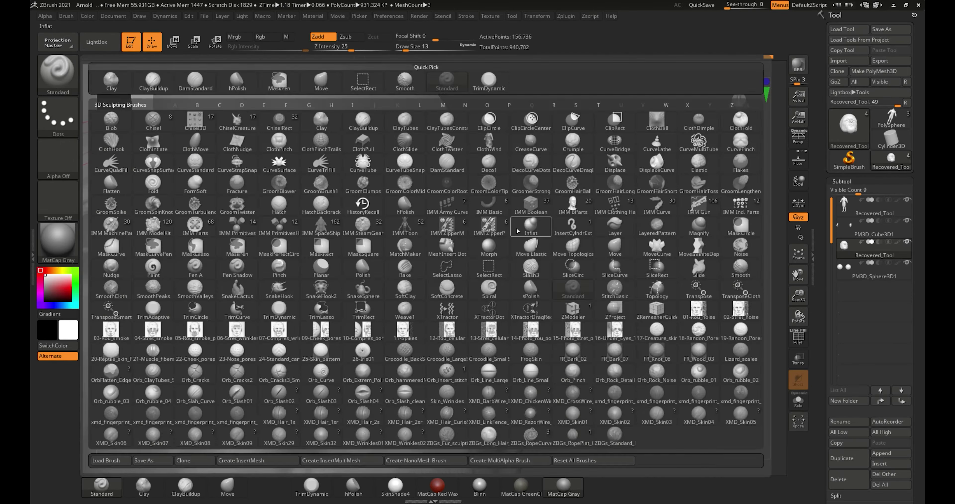
pyautogui.click(260, 389)
pyautogui.moveTo(705, 185); pyautogui.dragTo(712, 290)
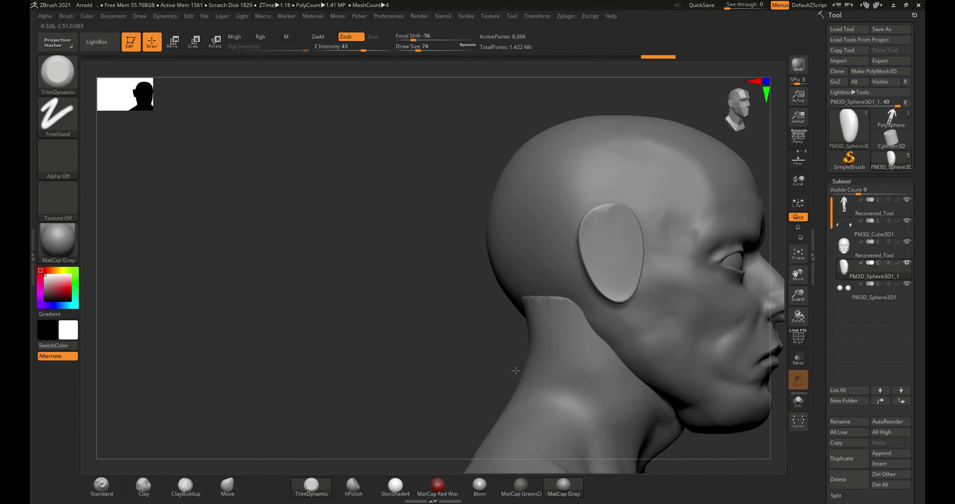
# - Select the ear sphere beside the head and switch to Move mode to position it
pyautogui.keyDown('alt'); pyautogui.click(459, 350); pyautogui.keyUp('alt')
pyautogui.moveTo(455, 211); pyautogui.dragTo(515, 246, button='right')
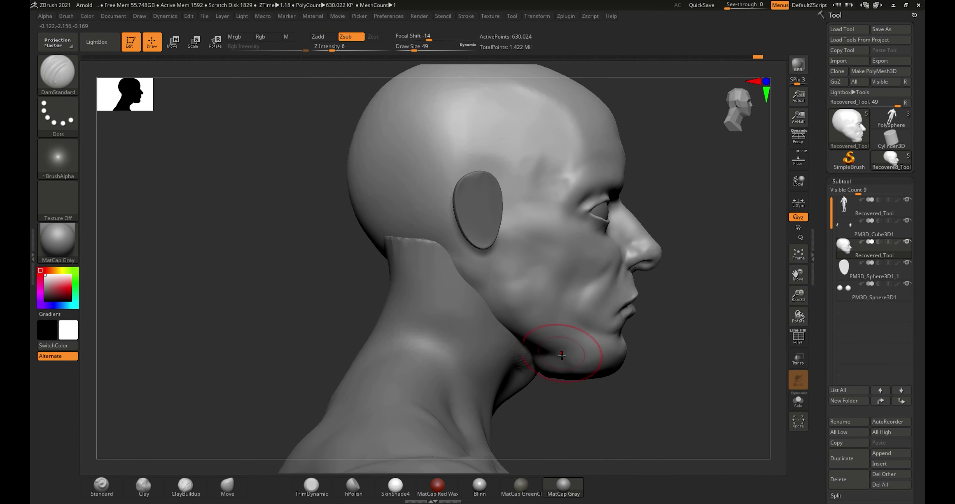
pyautogui.moveTo(562, 355); pyautogui.dragTo(454, 315, button='right')
pyautogui.keyDown('alt'); pyautogui.click(457, 229); pyautogui.keyUp('alt')
pyautogui.press('w')
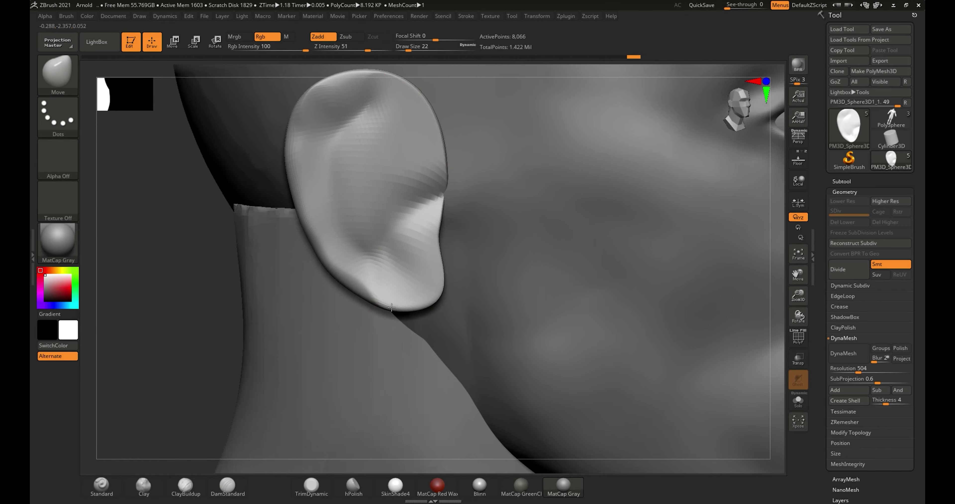
pyautogui.moveTo(392, 307); pyautogui.dragTo(209, 255, button='right')
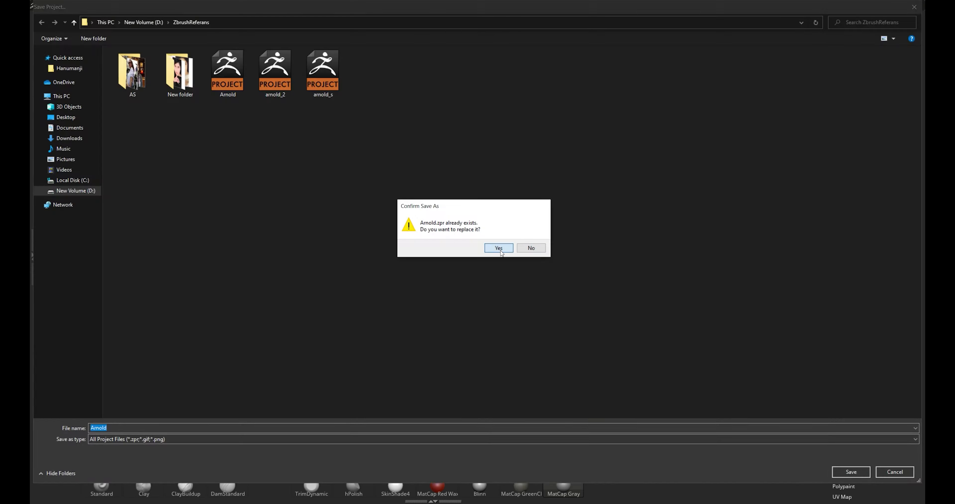
# - Confirm overwriting the existing project file with the eared head
pyautogui.click(498, 248)
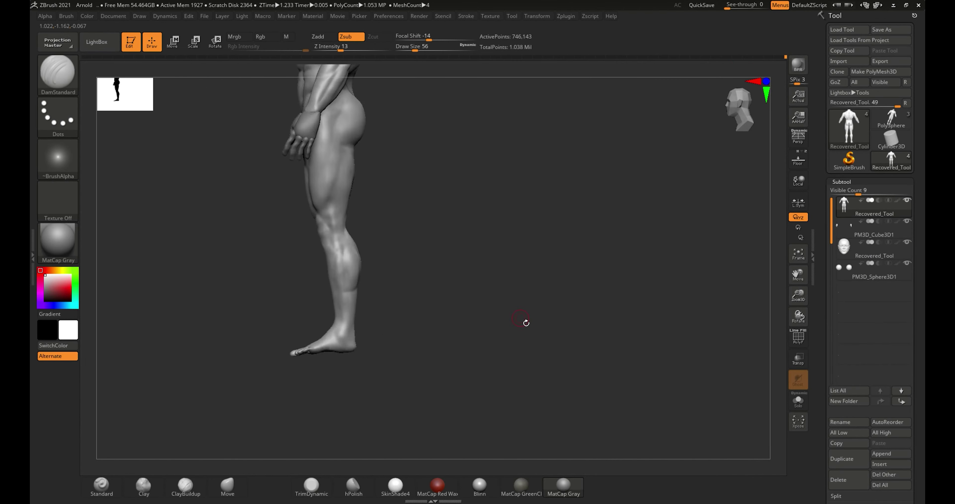
# - Orbit the view to a front close-up of the torso's shoulder and chest
pyautogui.moveTo(418, 280); pyautogui.dragTo(526, 216, button='right')
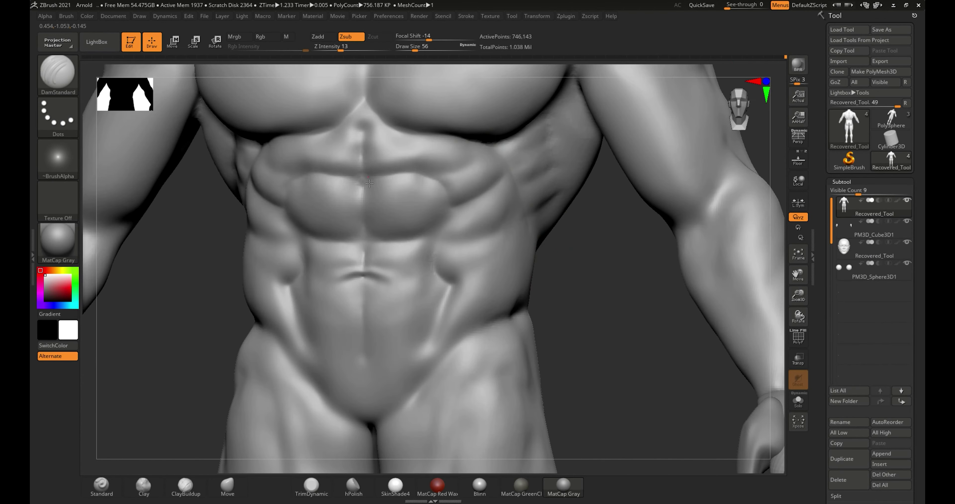